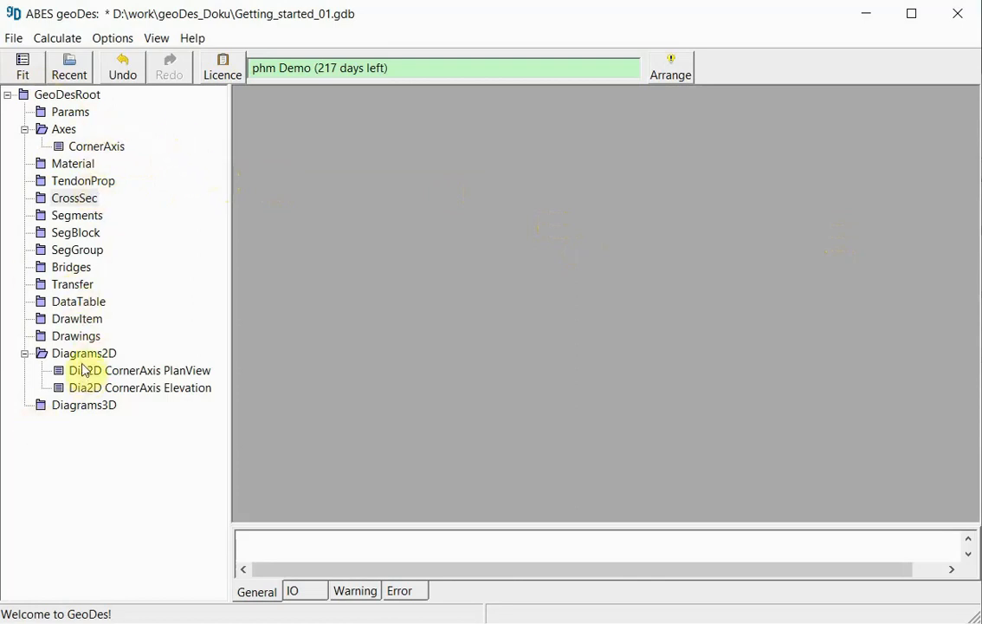
- Insert a new cross-section named Box Simple under CrossSec and reposition its editing window
right_click(74, 205)
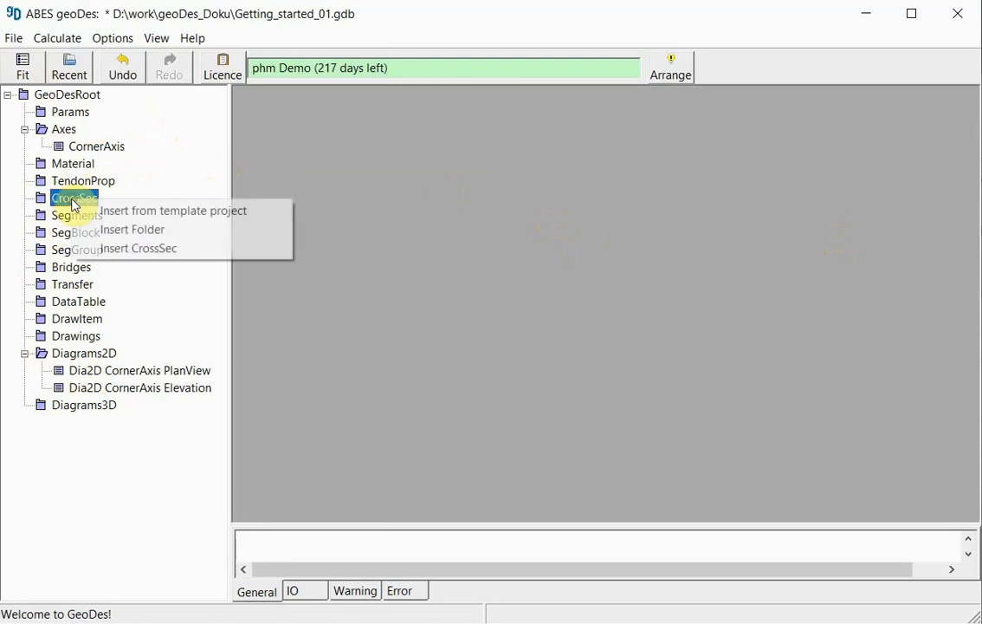
click(160, 251)
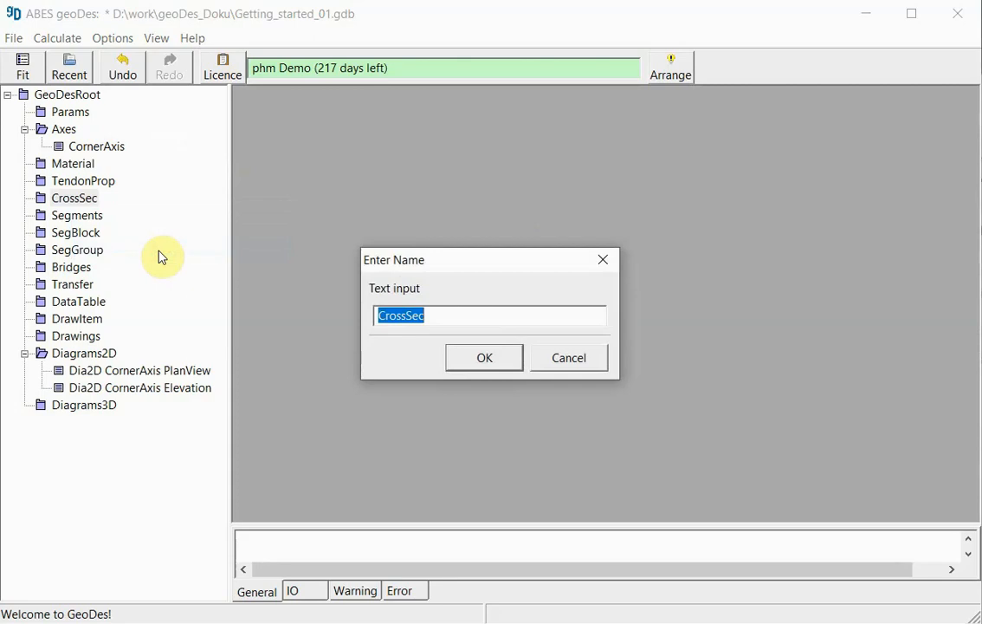
text(S)
key(BackSpace)
text(Box Simple)
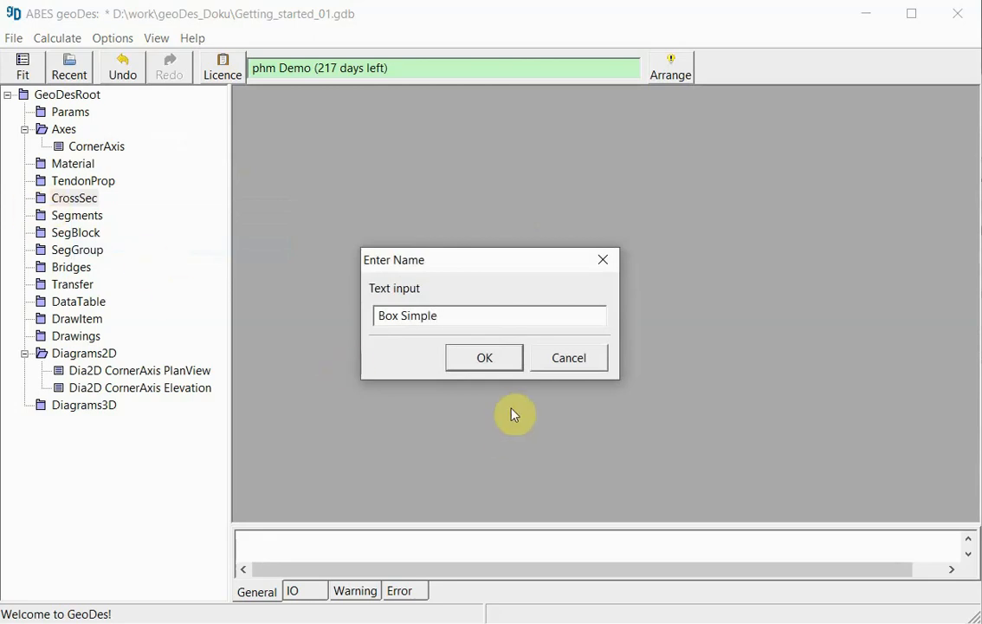
click(485, 358)
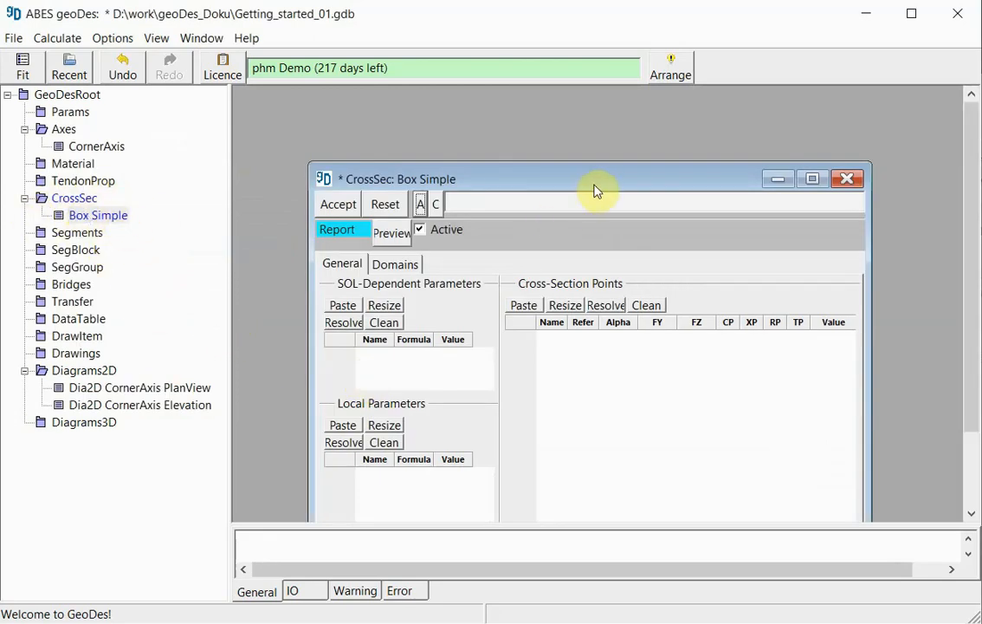
drag(577, 169, 541, 116)
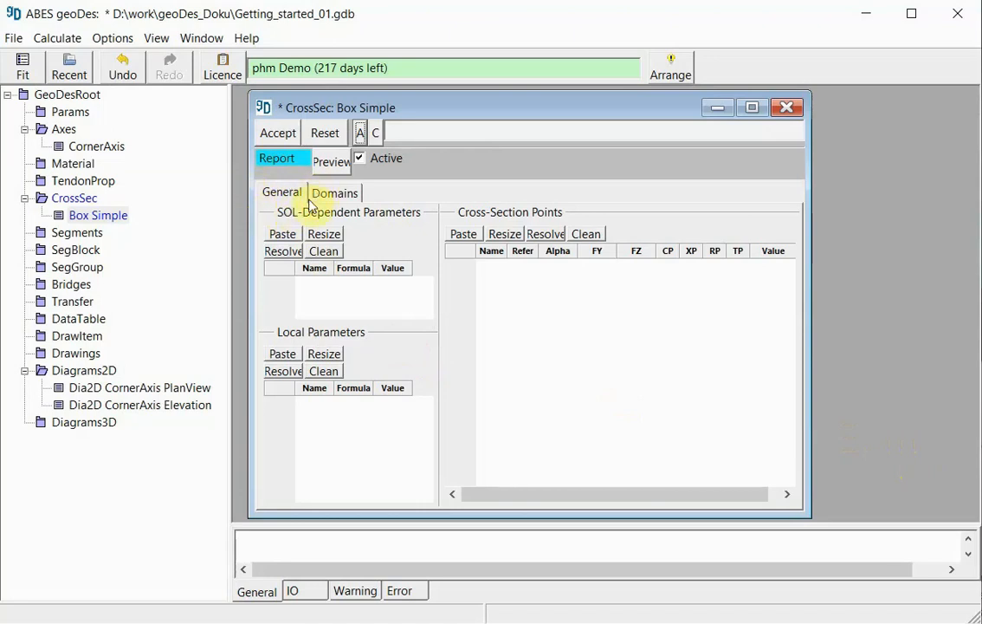
- Insert 20 empty rows into the Cross-Section Points table of Box Simple
click(279, 194)
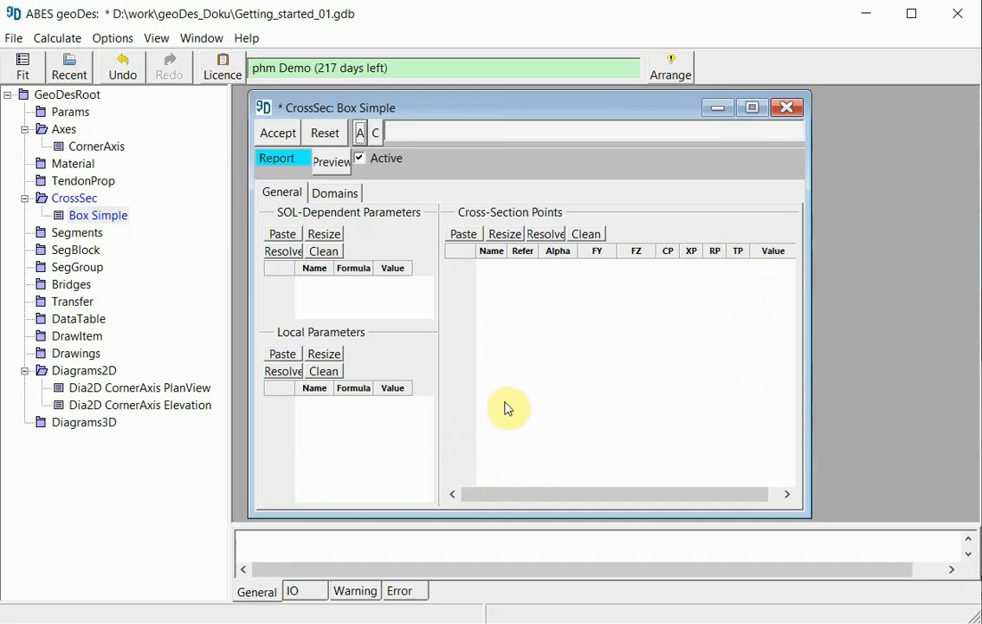
right_click(463, 257)
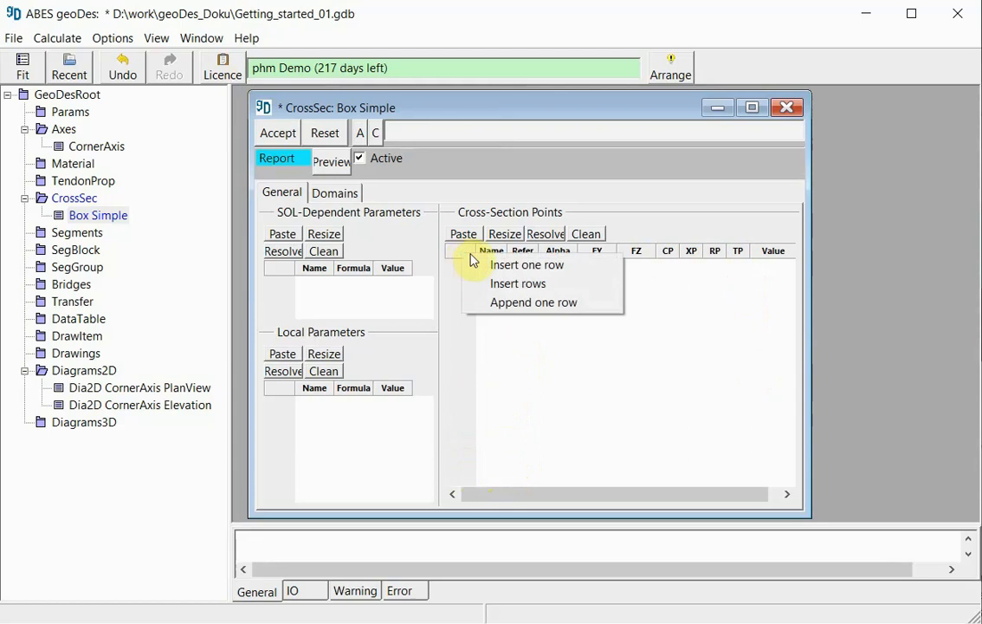
click(518, 285)
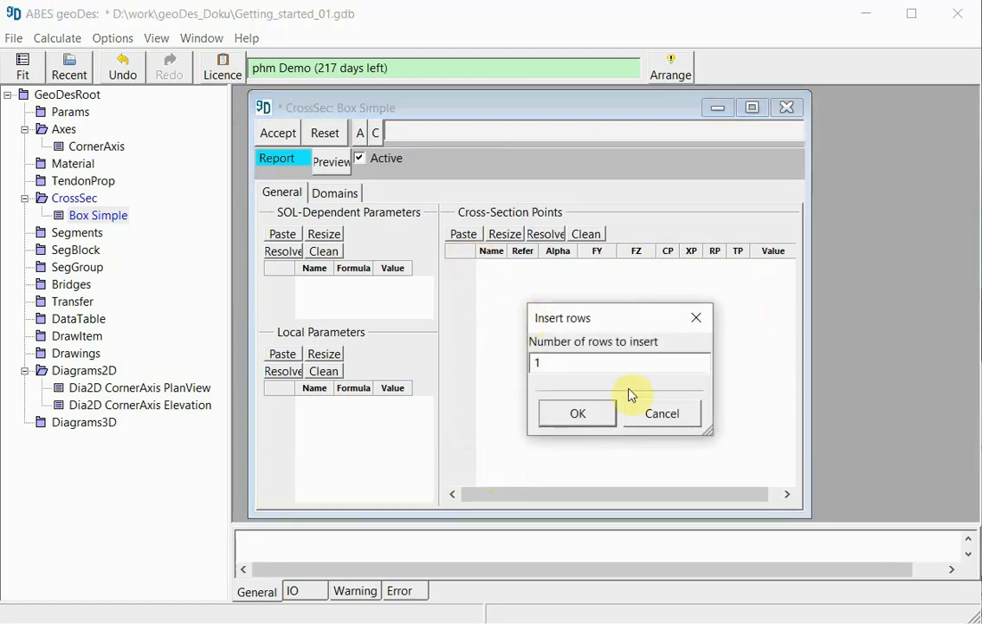
text(20)
key(Return)
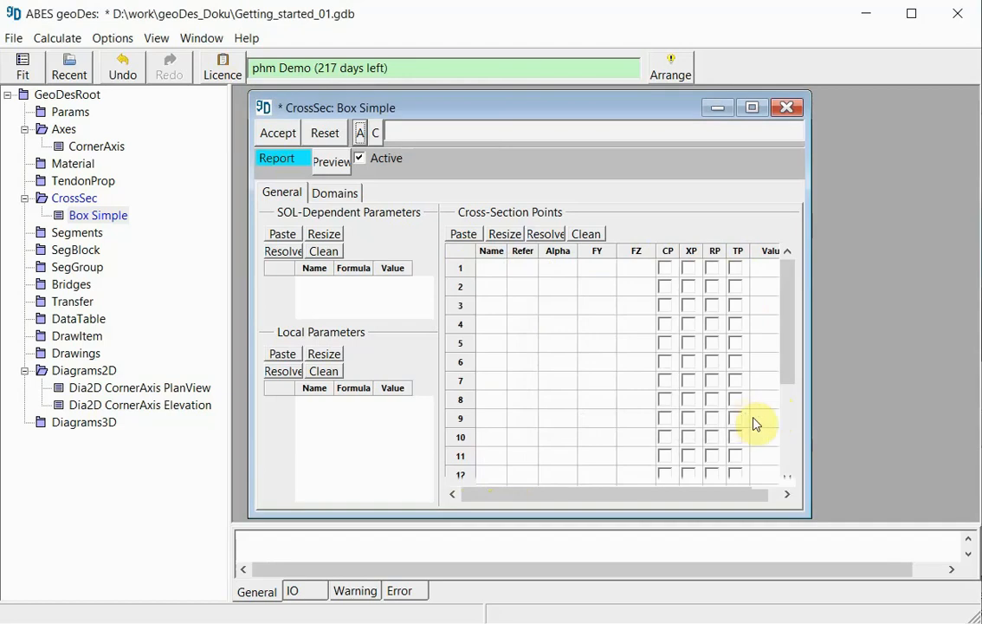
- Define cross-section point 1 with FY 9 and FZ 0
click(485, 269)
text(1)
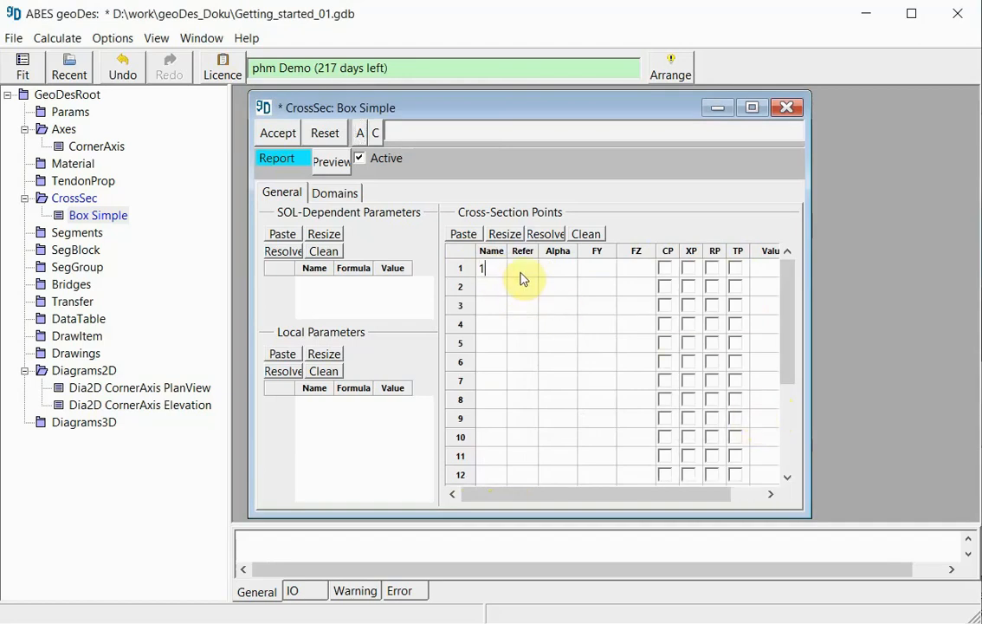
click(604, 270)
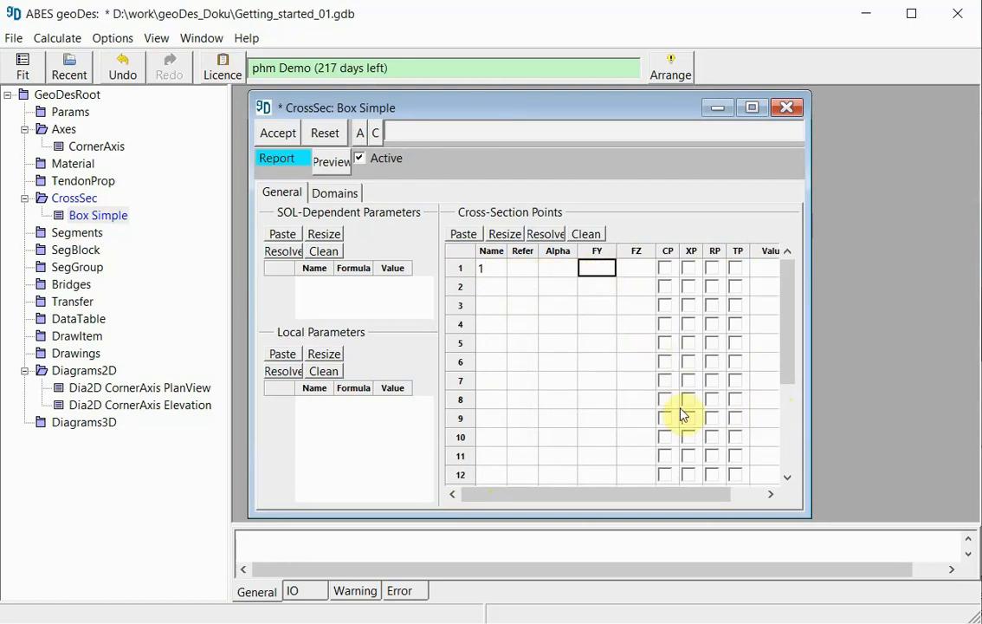
text(9)
click(633, 271)
text(0)
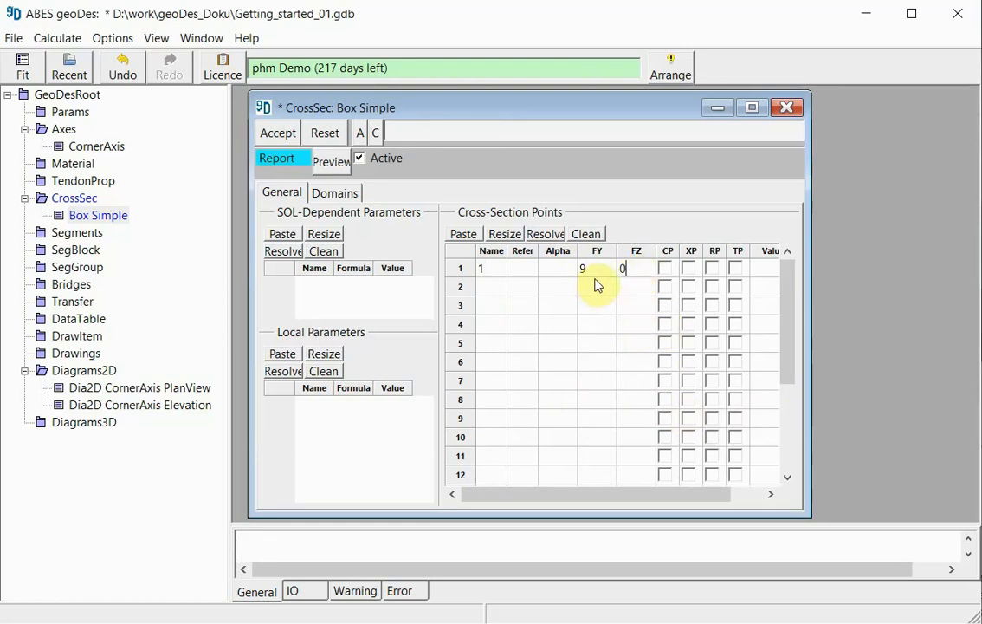
- Define cross-section point 2 with FY 0 and FZ 0
click(492, 286)
text(2)
click(587, 287)
text(0)
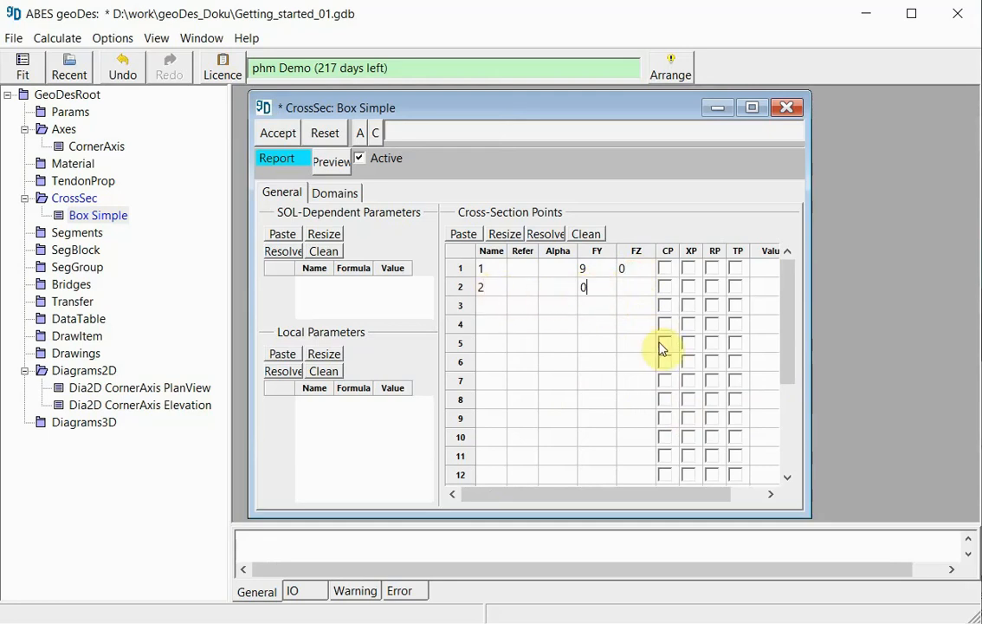
click(637, 298)
text(0)
- Define cross-section point 3 with FY -9 and FZ 0
click(490, 306)
text(3)
click(594, 305)
text(-9)
click(627, 305)
text(0)
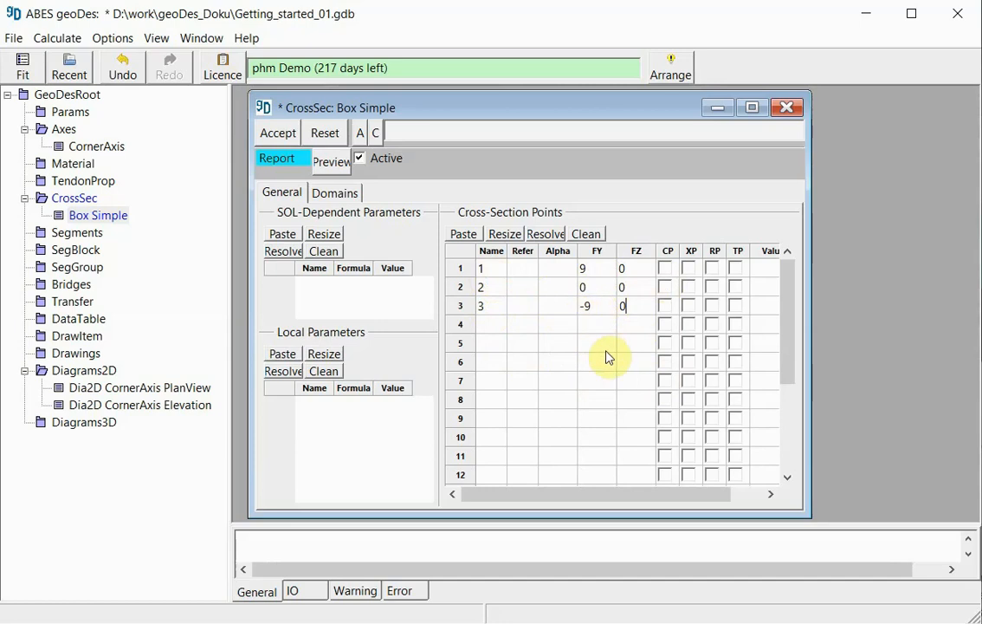
- Define cross-section point 4 with FY -9 and FZ -0.3
click(492, 324)
text(4)
click(596, 324)
text(-9)
click(631, 326)
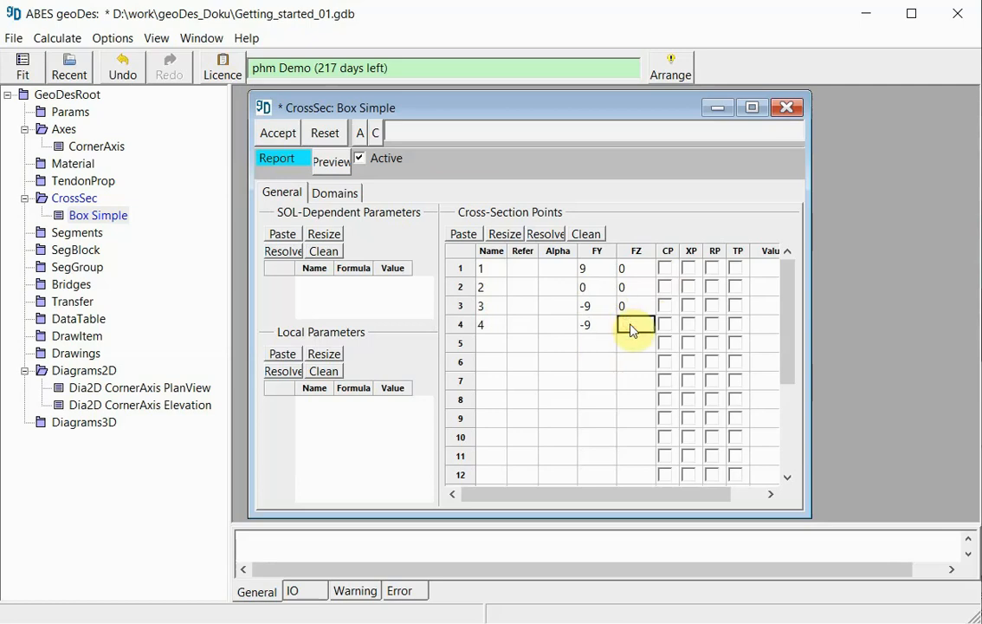
text(-0.3)
click(493, 346)
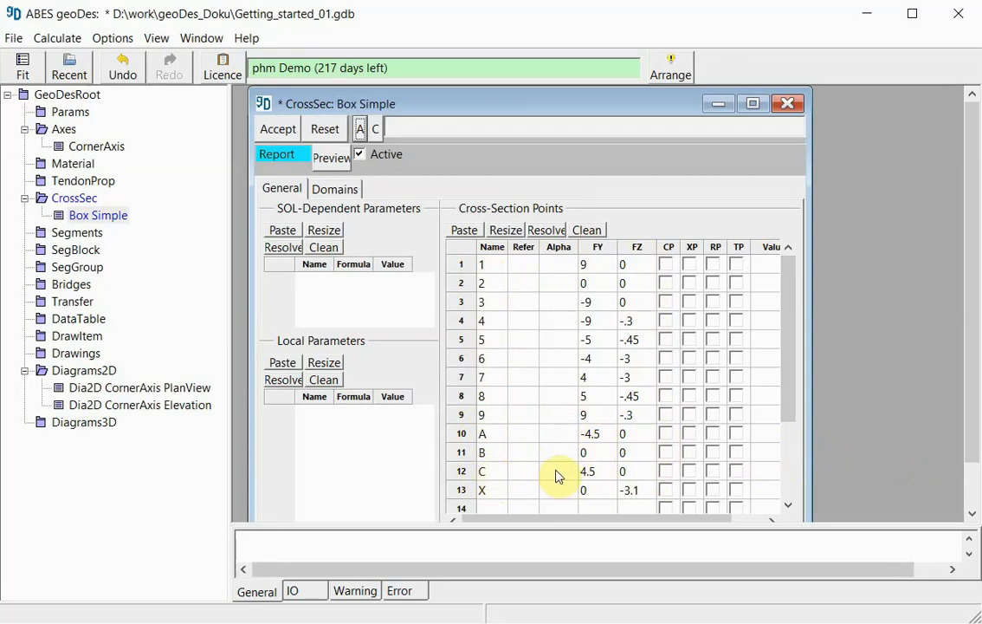
- Mark points A, B and C as CP and point X as XP
click(483, 491)
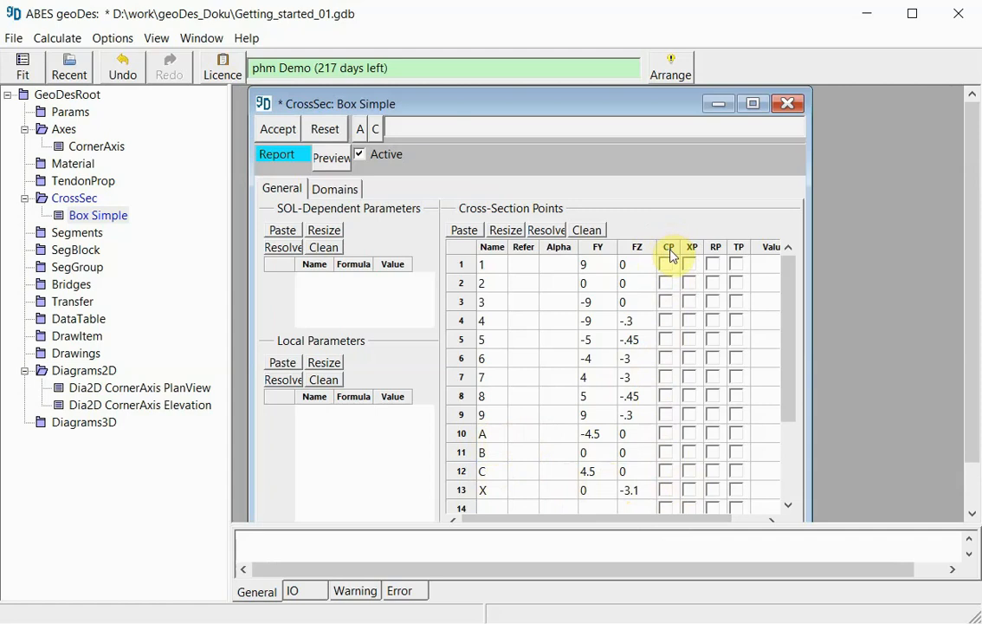
click(666, 434)
click(666, 452)
click(666, 471)
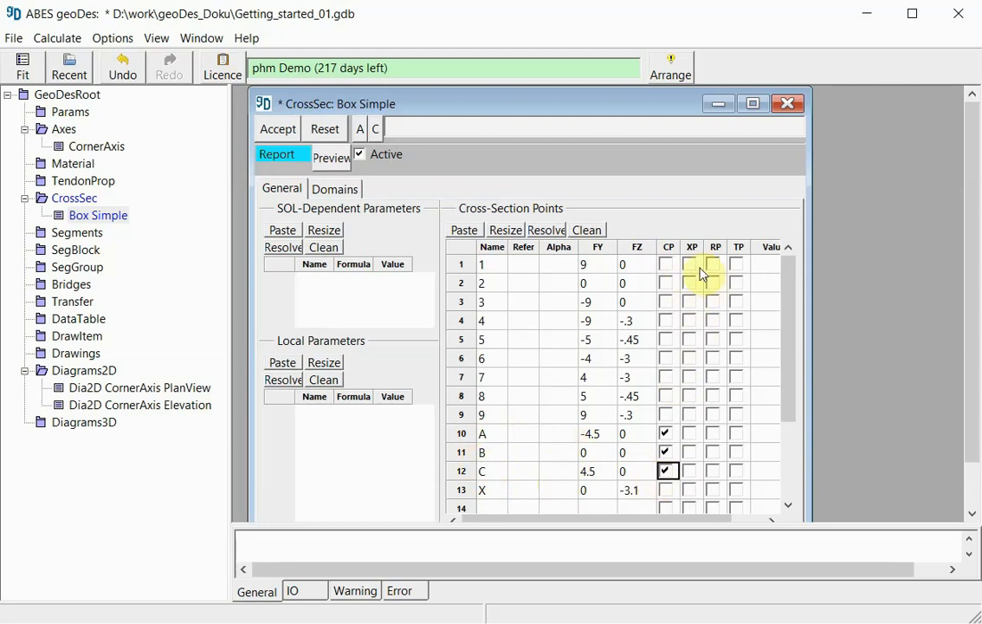
click(690, 490)
- Accept the cross-section data, clean the empty rows out of the Cross-Section Points table and accept again
drag(789, 402, 788, 489)
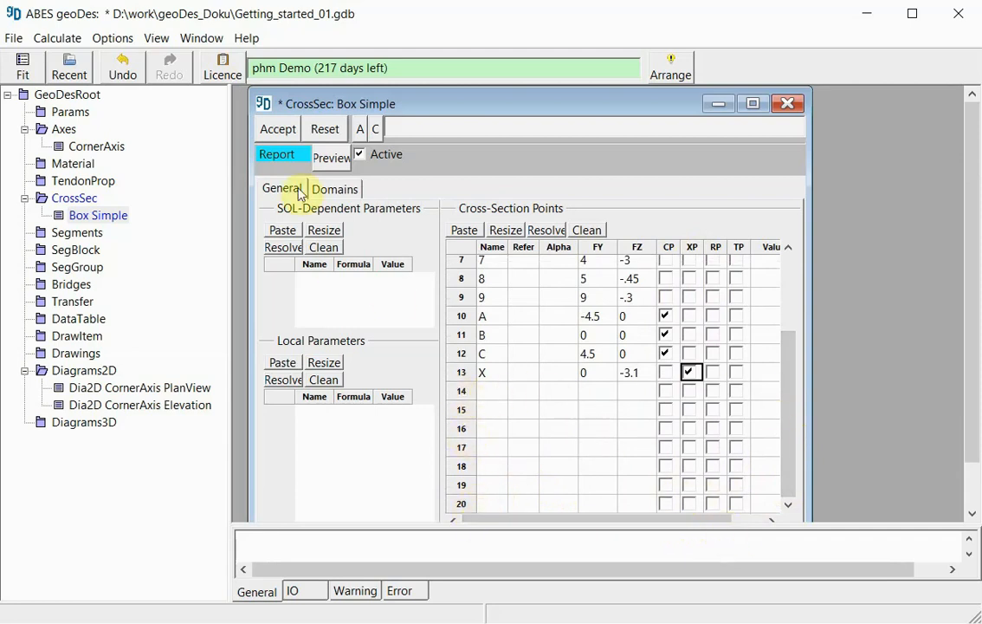
click(284, 134)
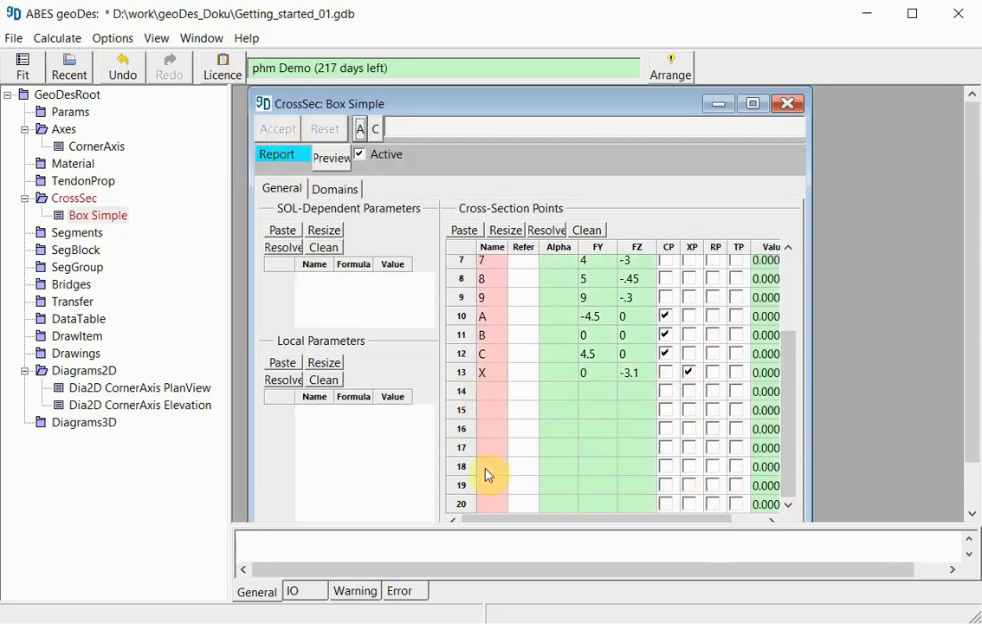
click(589, 232)
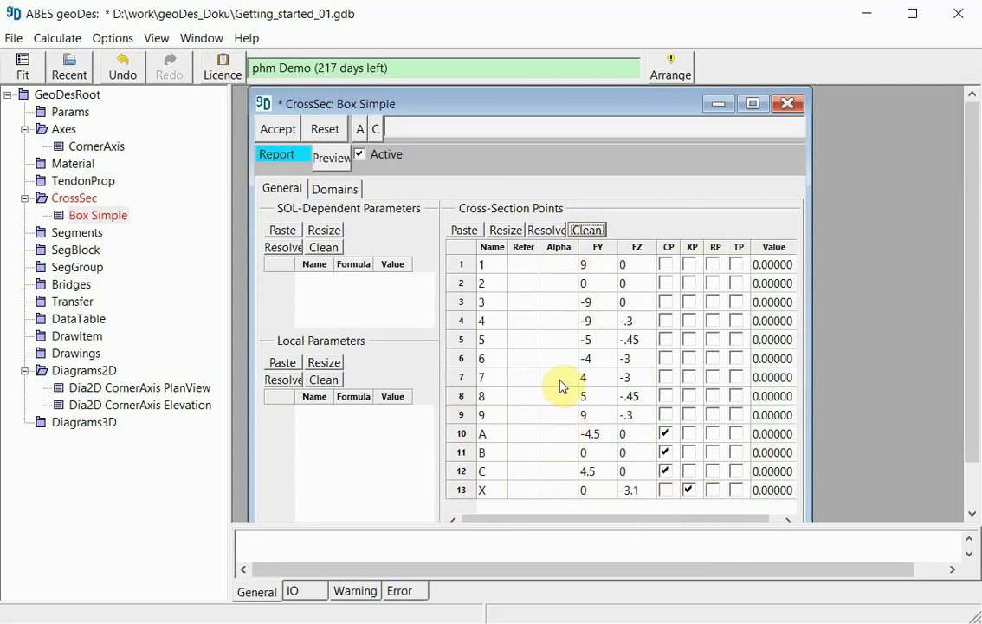
click(277, 130)
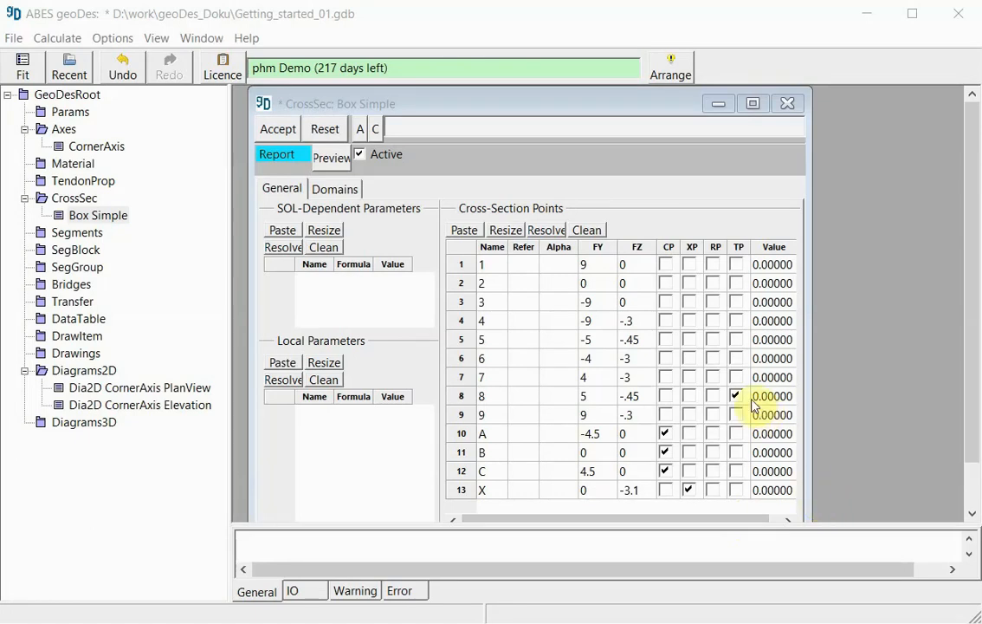
- Insert 10 rows into the point list of Outline 1/1 in the cross-section's Domains settings
click(337, 191)
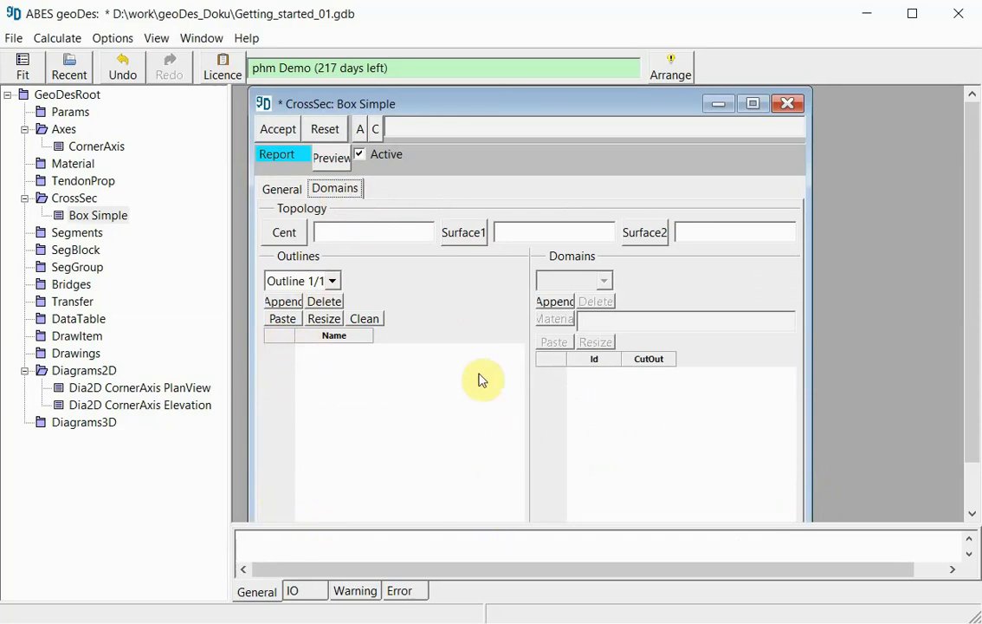
right_click(288, 340)
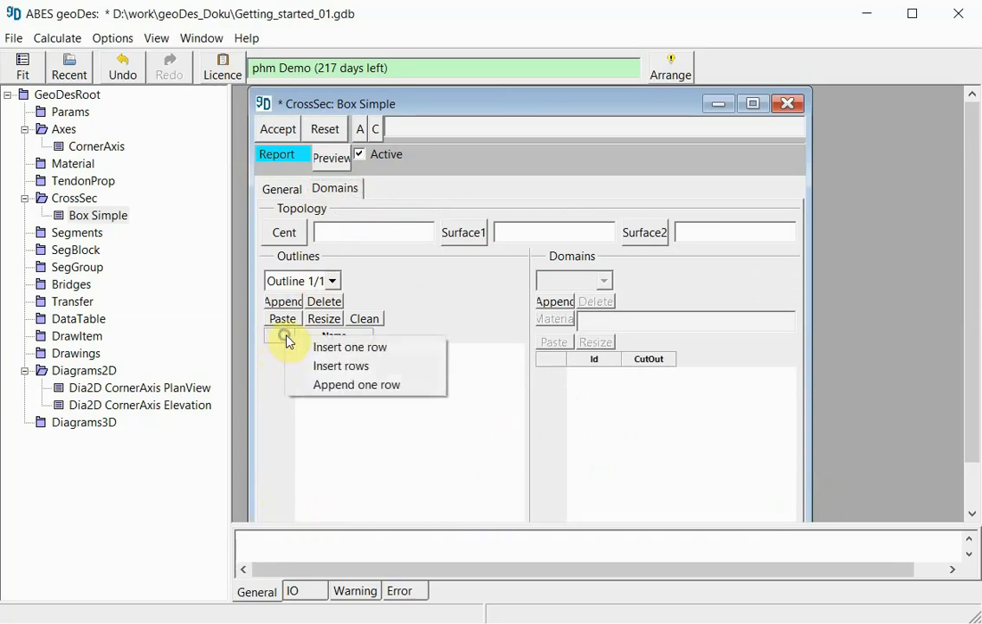
click(365, 368)
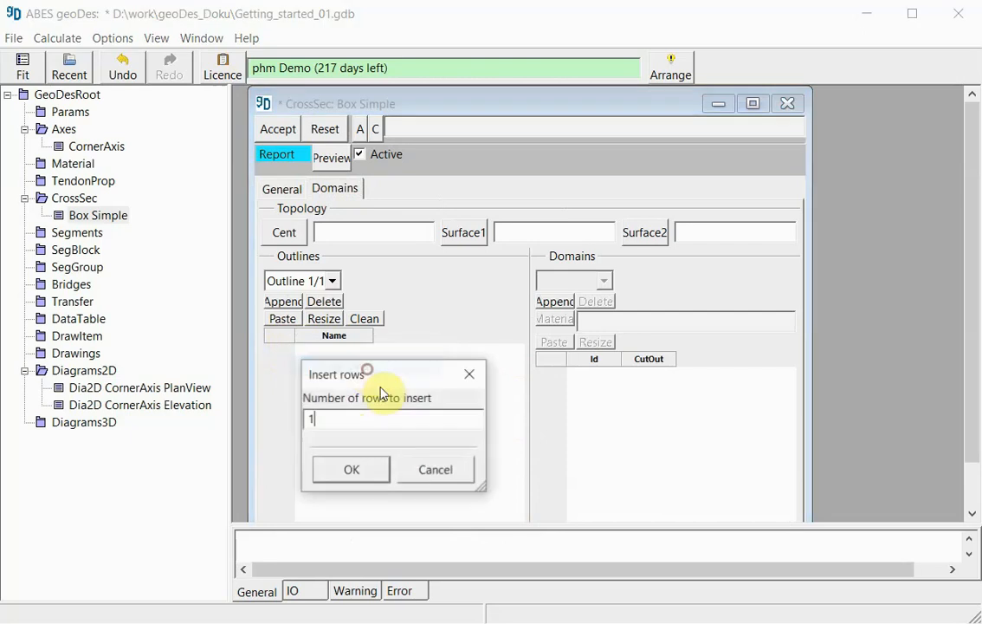
text(0)
key(BackSpace)
key(BackSpace)
text(9)
key(BackSpace)
text(10)
click(341, 469)
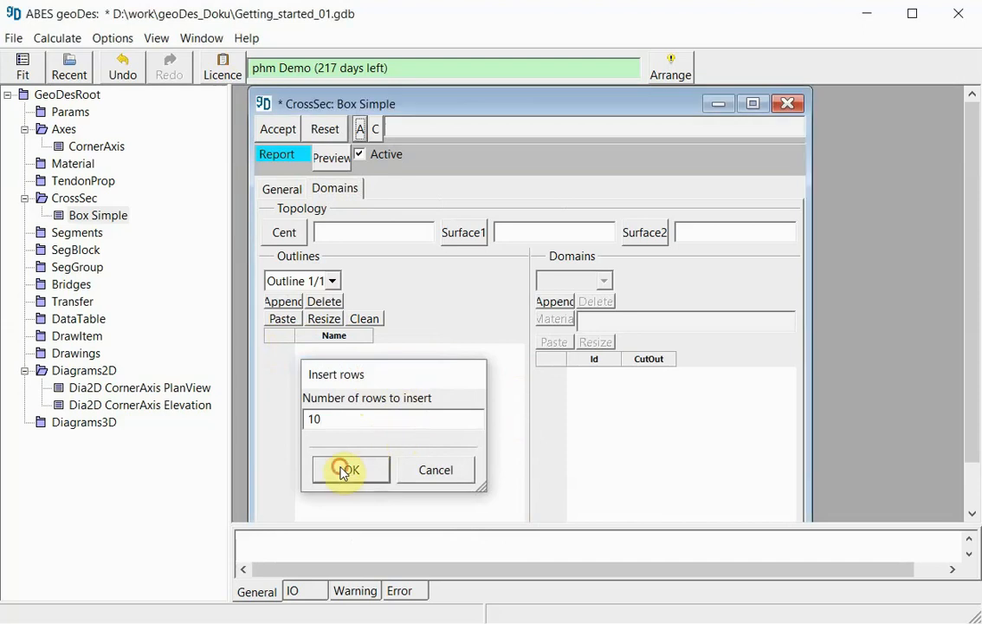
- Fill Outline 1/1 with points 1 to 9 in order, close it with point 1, and accept the data
click(324, 355)
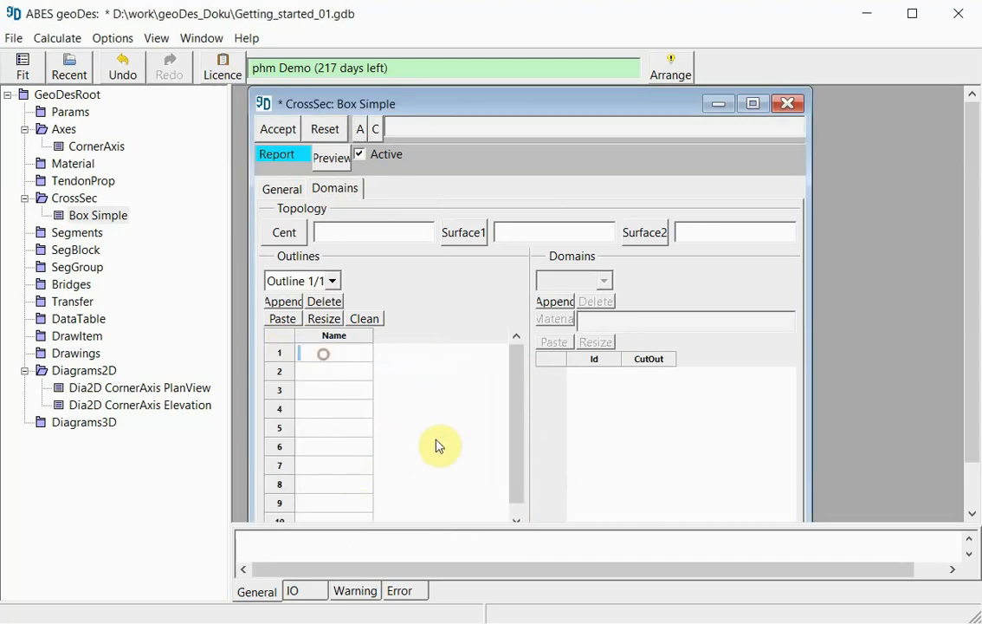
click(329, 355)
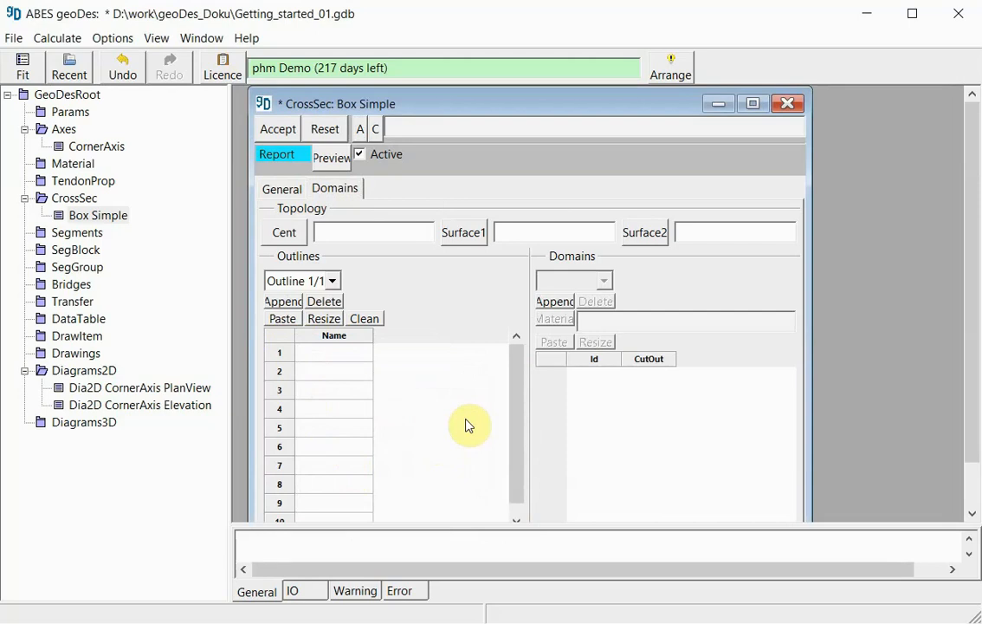
text(1)
key(Return)
text(2)
key(Return)
text(3 4 5 6)
key(Return)
text(7 8)
key(Return)
text(9)
key(Return)
text(1)
key(Return)
drag(514, 384, 515, 406)
scroll(383, 444, up, 1)
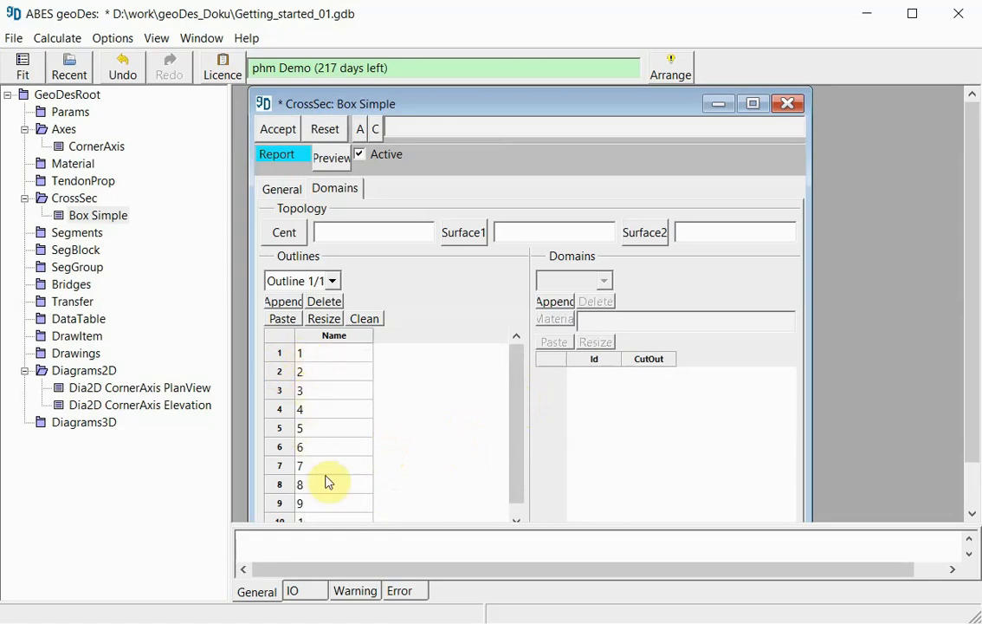
scroll(328, 480, down, 1)
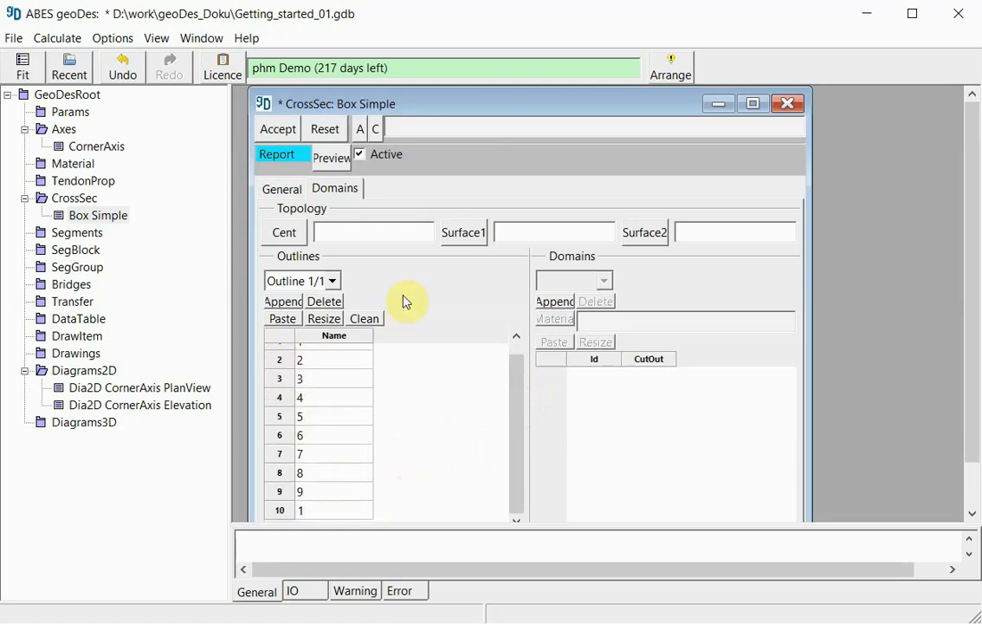
click(287, 132)
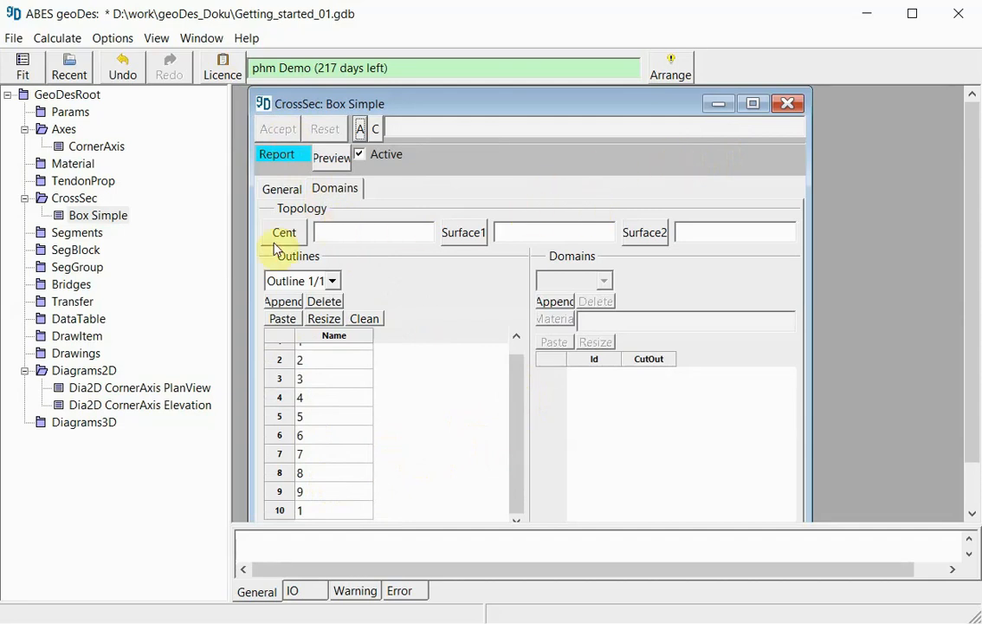
- Prepare the default 2D diagram of Box Simple, then widen and reposition the diagram window
right_click(99, 223)
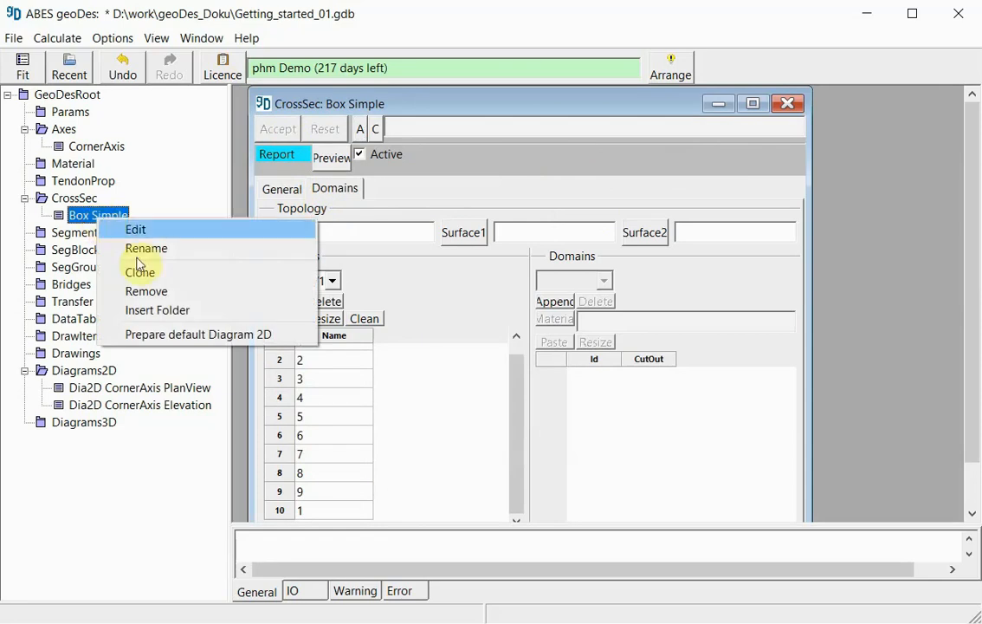
click(215, 336)
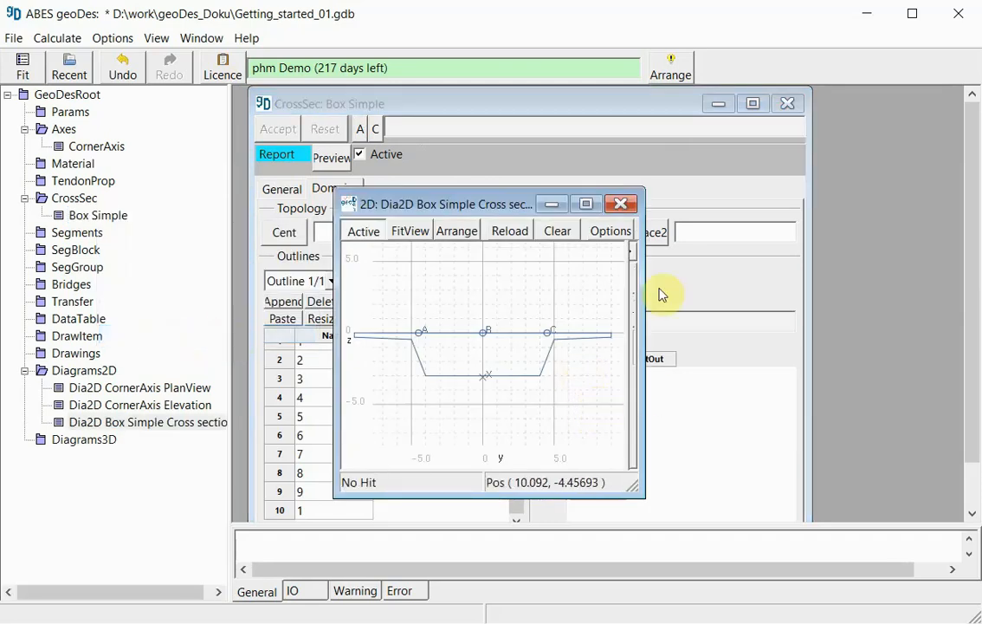
drag(644, 283, 910, 276)
drag(611, 202, 574, 145)
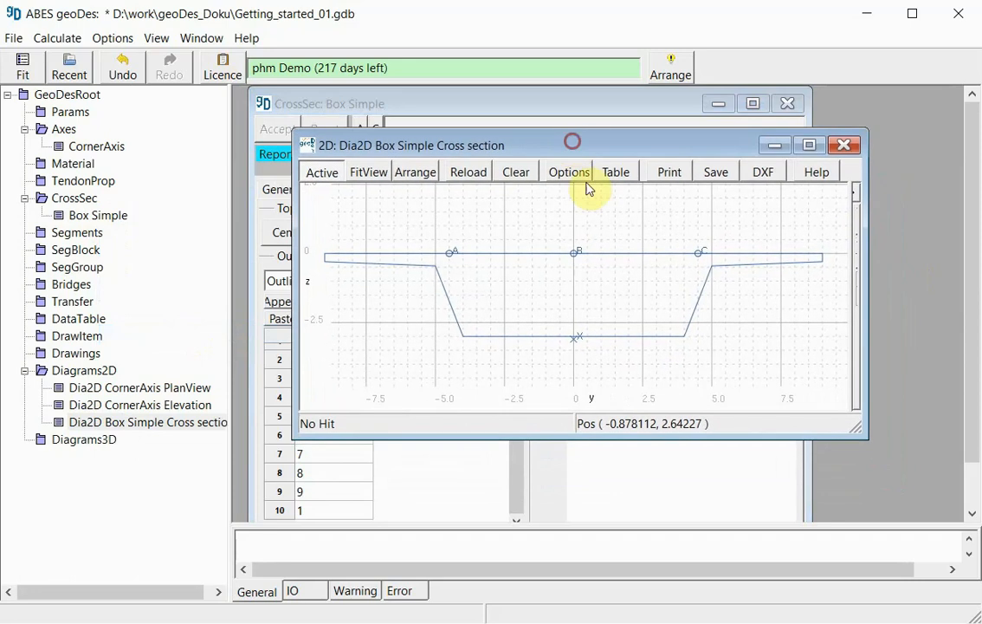